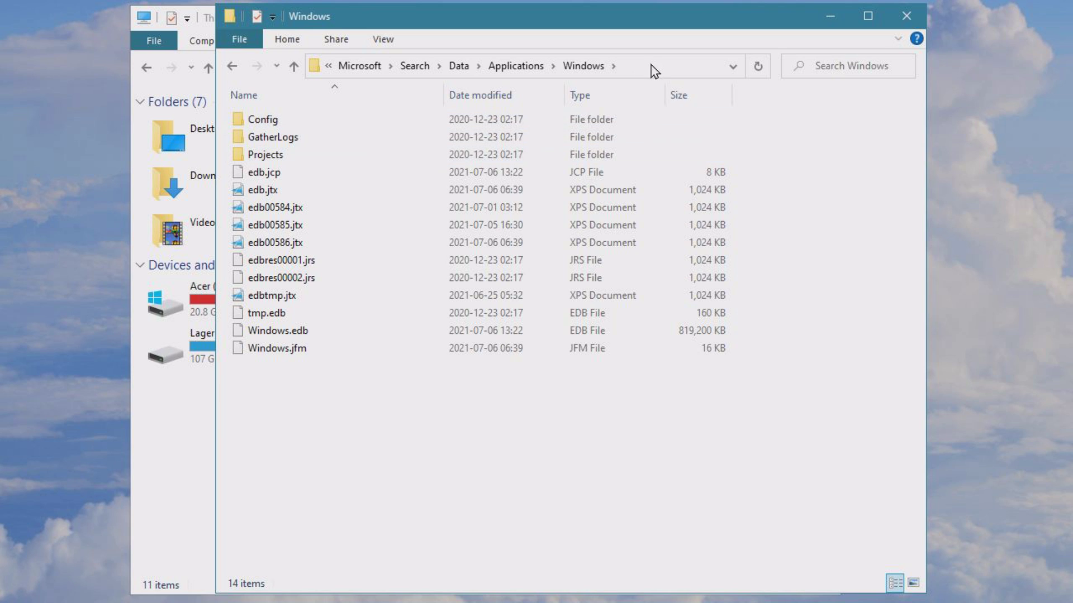
Show the full path C:\ProgramData\Microsoft\Search\Data\Applications\Windows and select the 819,200 KB Windows.edb file
{"action": "left_click", "coordinate": [651, 70]}
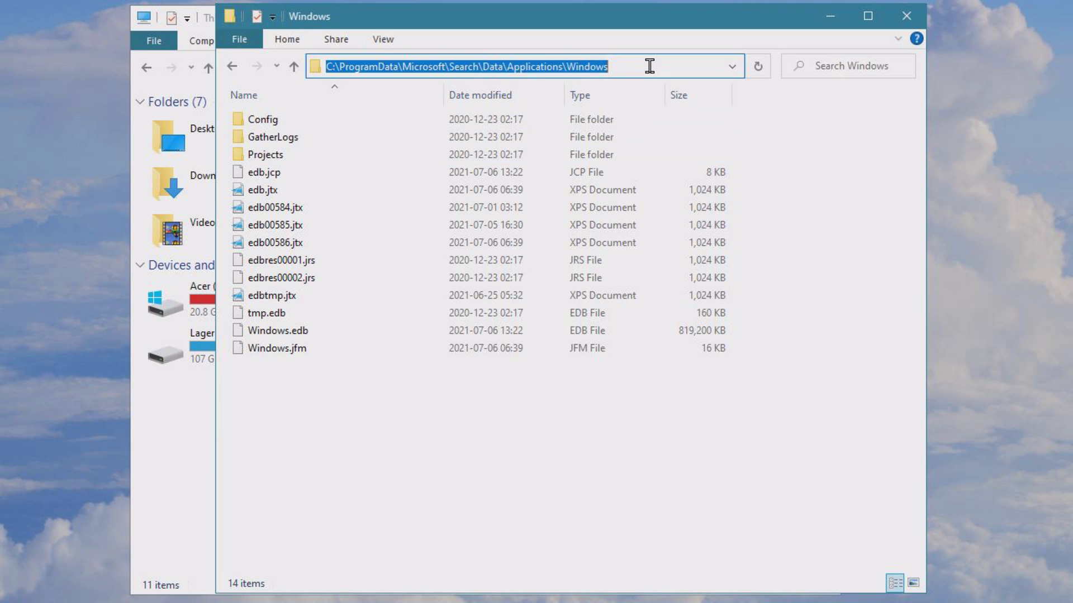
{"action": "left_click", "coordinate": [637, 65]}
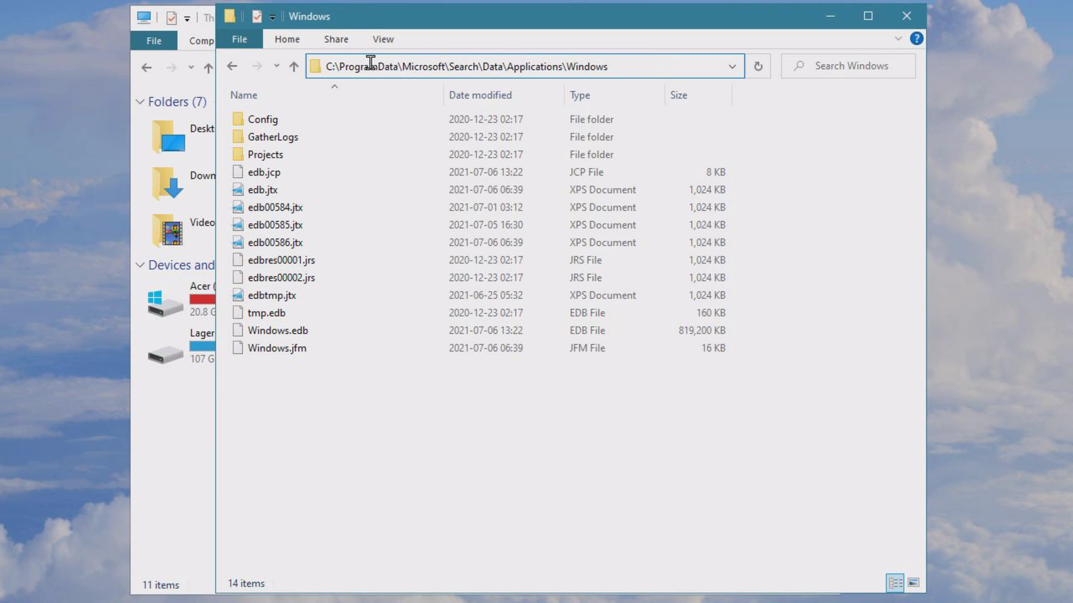
{"action": "double_click", "coordinate": [370, 63]}
{"action": "left_click_drag", "start_coordinate": [660, 65], "coordinate": [294, 46]}
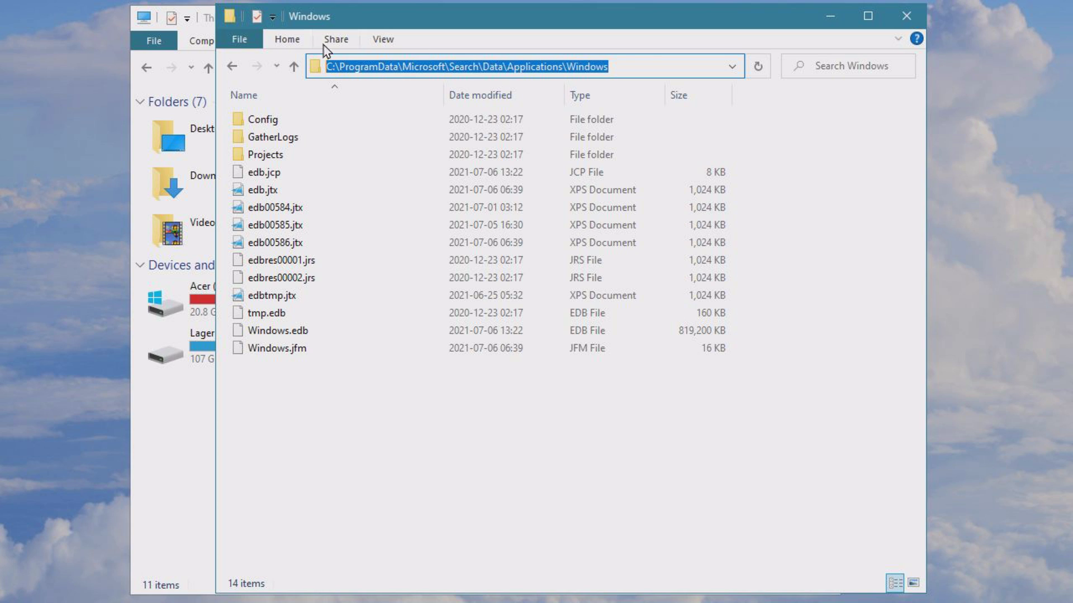
{"action": "left_click", "coordinate": [636, 62]}
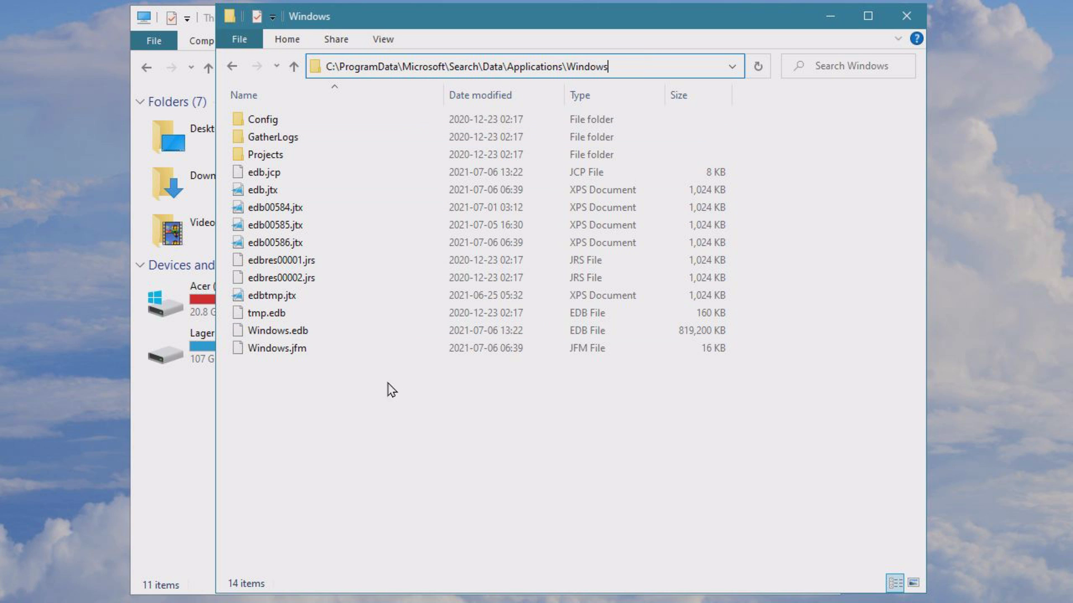
{"action": "left_click", "coordinate": [290, 333]}
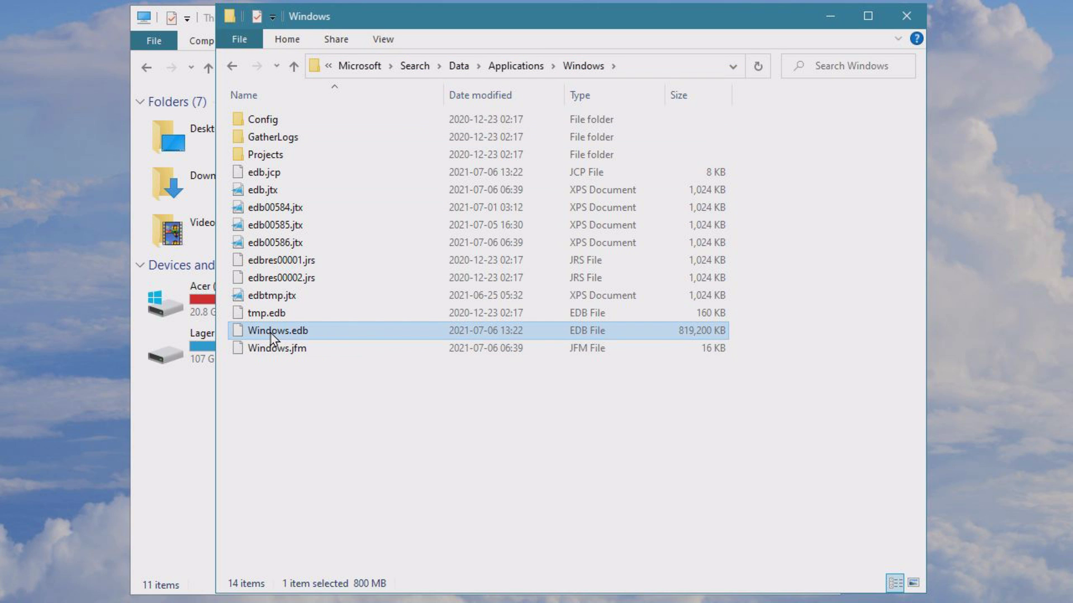
{"action": "mouse_move", "coordinate": [281, 332]}
{"action": "left_click", "coordinate": [371, 444]}
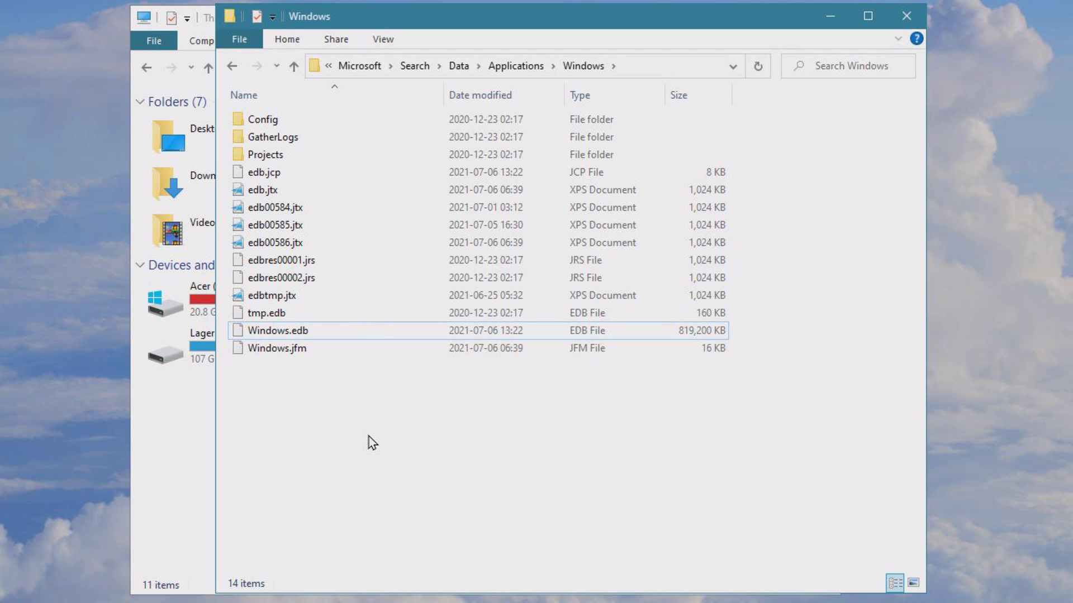
Close the search data folder and launch Indexing Options from the Start search
{"action": "key", "text": "alt+F4"}
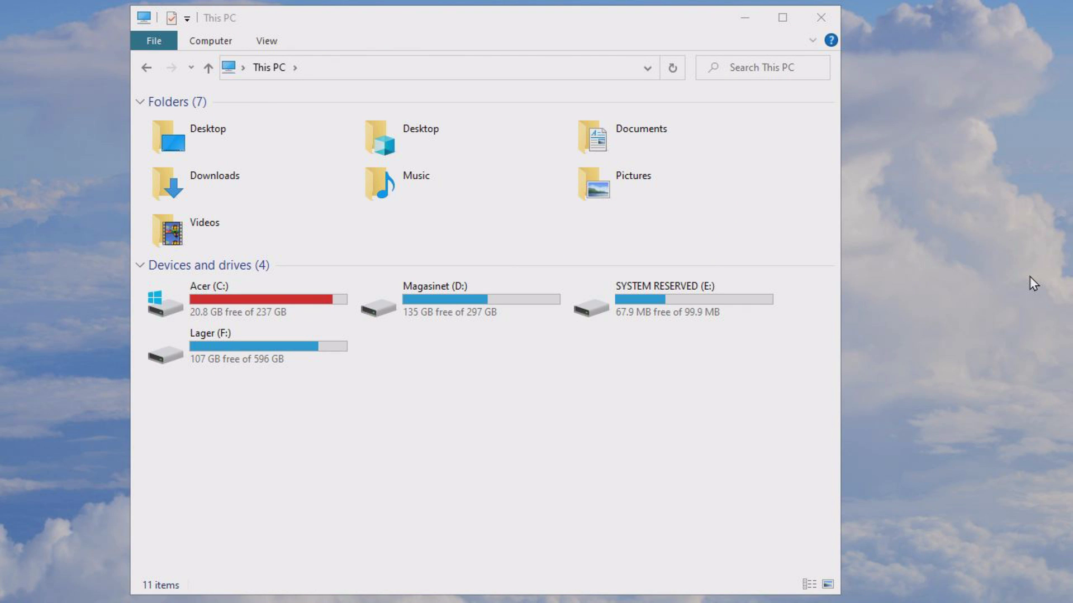
{"action": "key", "text": "super"}
{"action": "type", "text": "search in"}
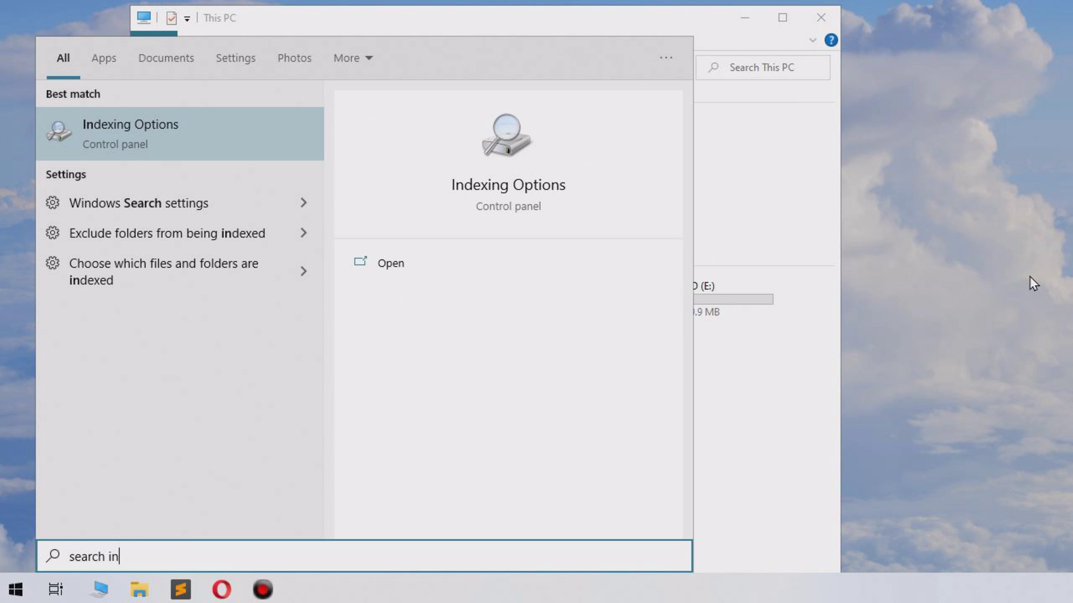
{"action": "left_click", "coordinate": [174, 142]}
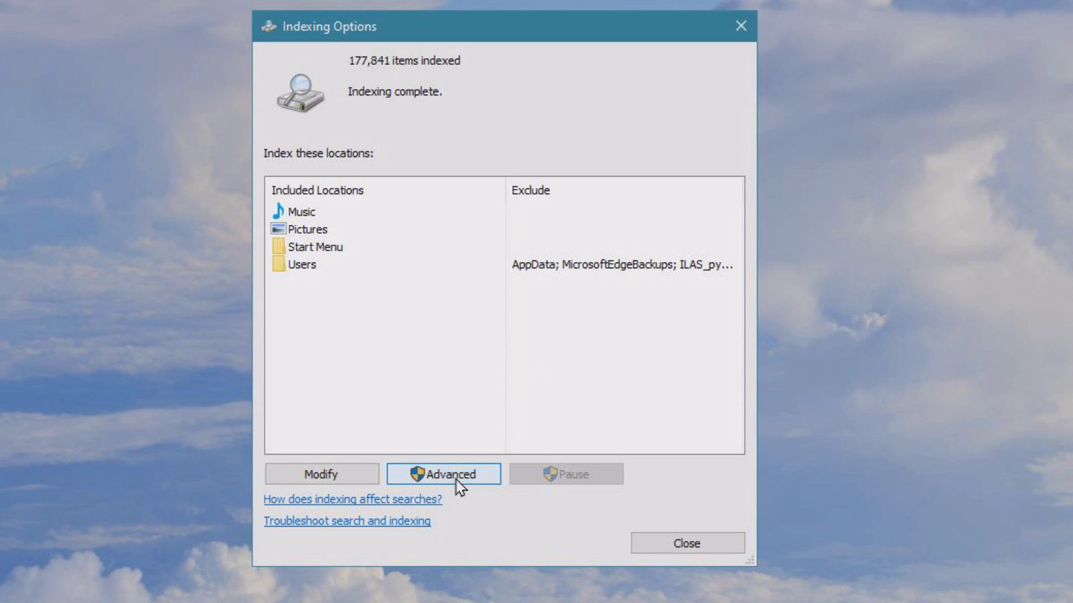
Review Advanced Options file types, keeping the 123 type indexed by properties only, then cancel
{"action": "left_click", "coordinate": [451, 475]}
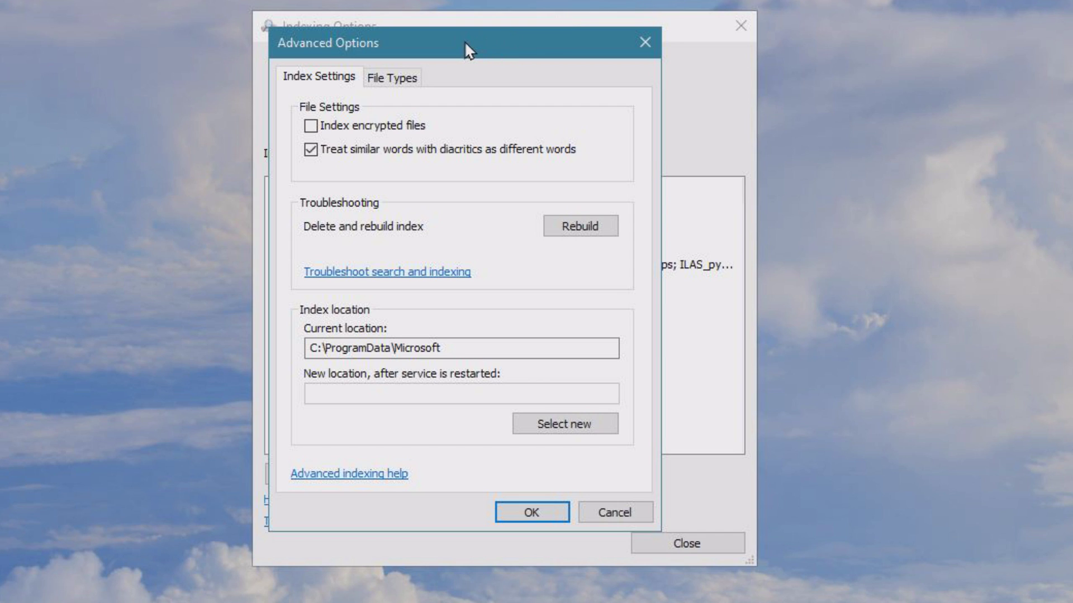
{"action": "left_click", "coordinate": [396, 78]}
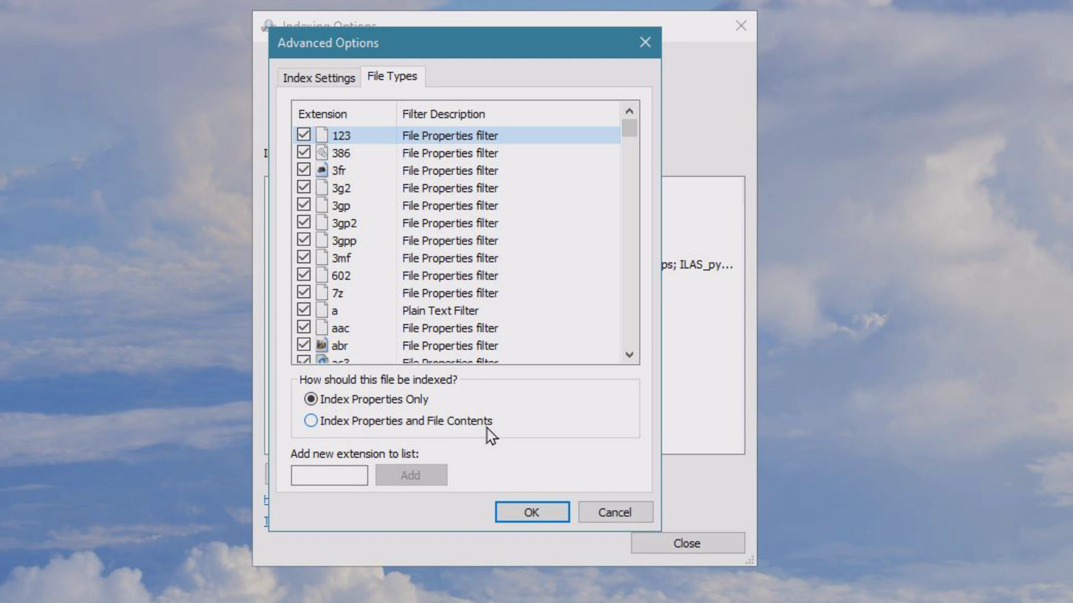
{"action": "left_click", "coordinate": [344, 398]}
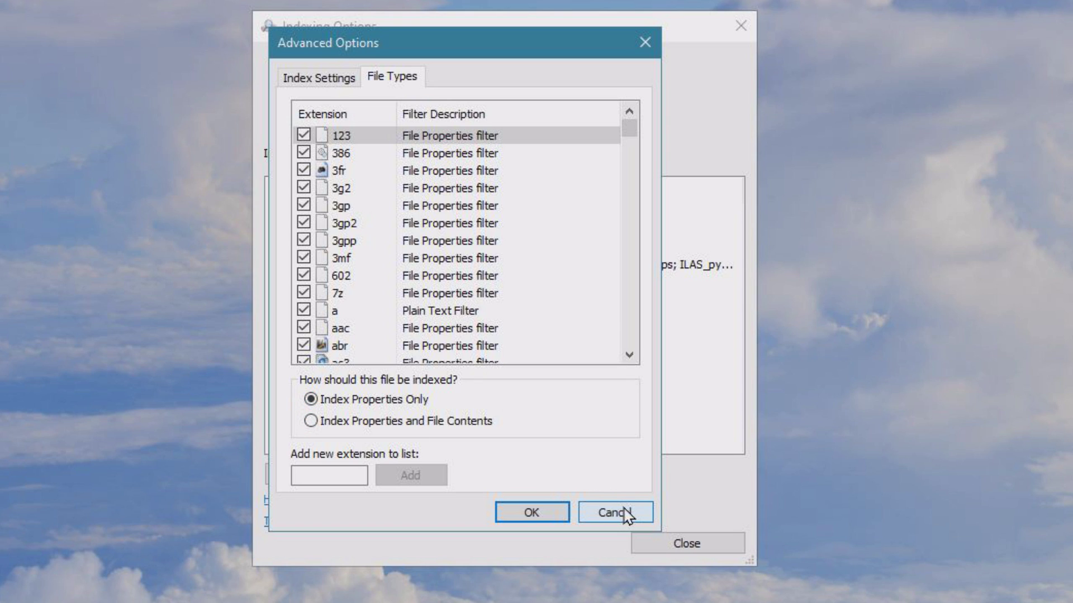
{"action": "left_click", "coordinate": [537, 513]}
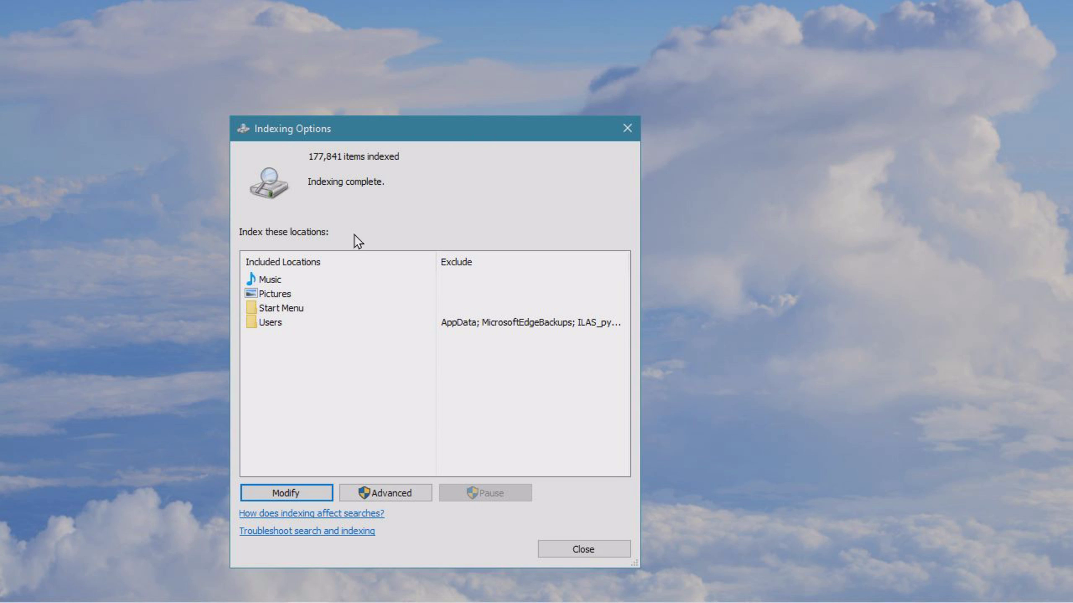
Uncheck Pictures under Lager (F:) so only Music, Start Menu and Users stay indexed, and confirm
{"action": "left_click", "coordinate": [287, 492]}
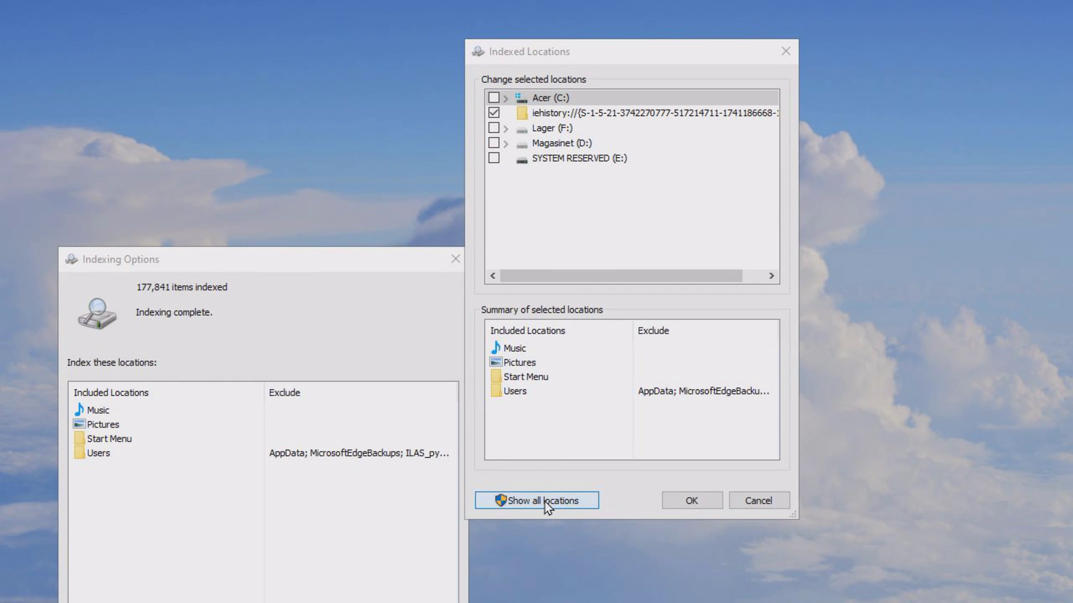
{"action": "left_click", "coordinate": [545, 502]}
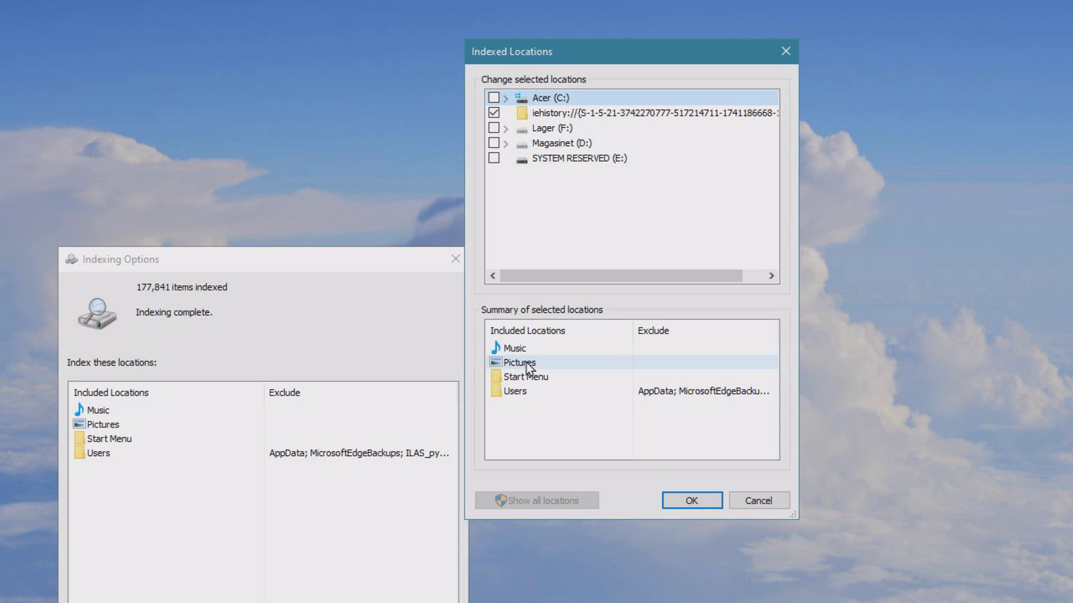
{"action": "left_click", "coordinate": [529, 391]}
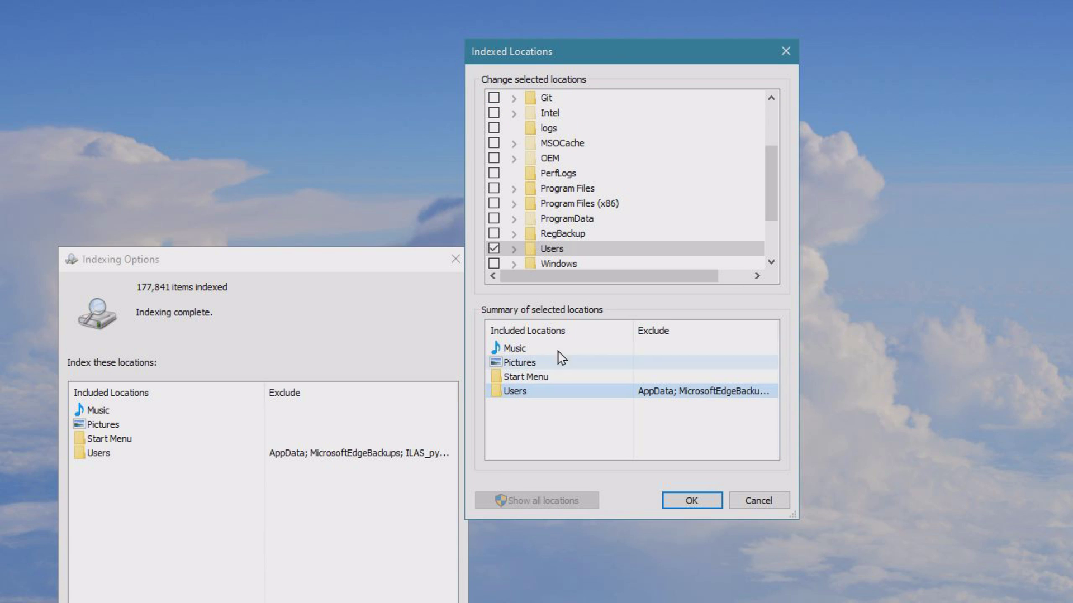
{"action": "left_click", "coordinate": [539, 377]}
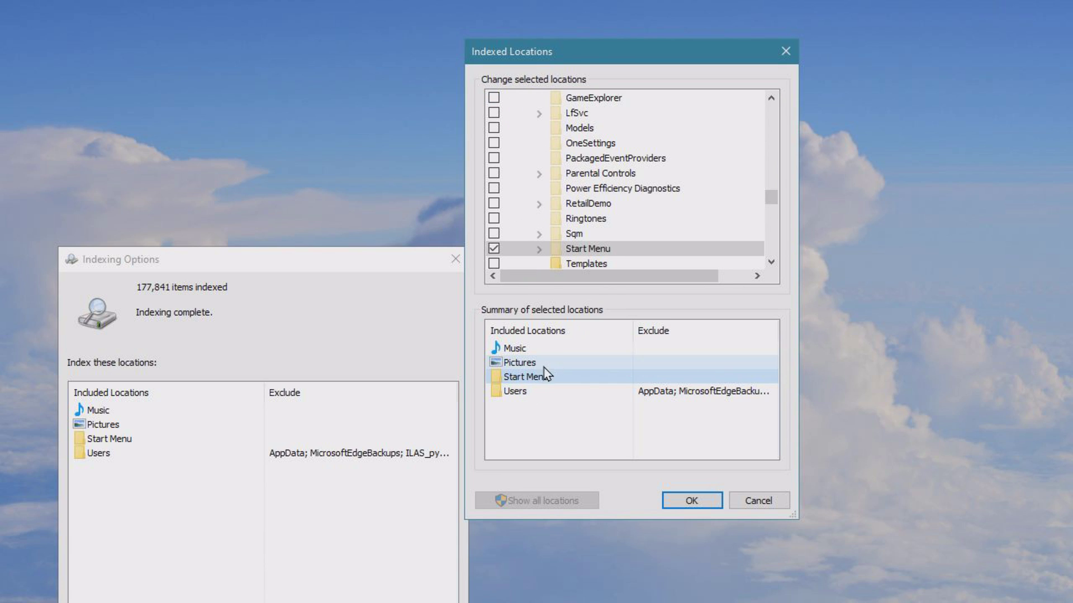
{"action": "left_click", "coordinate": [543, 364]}
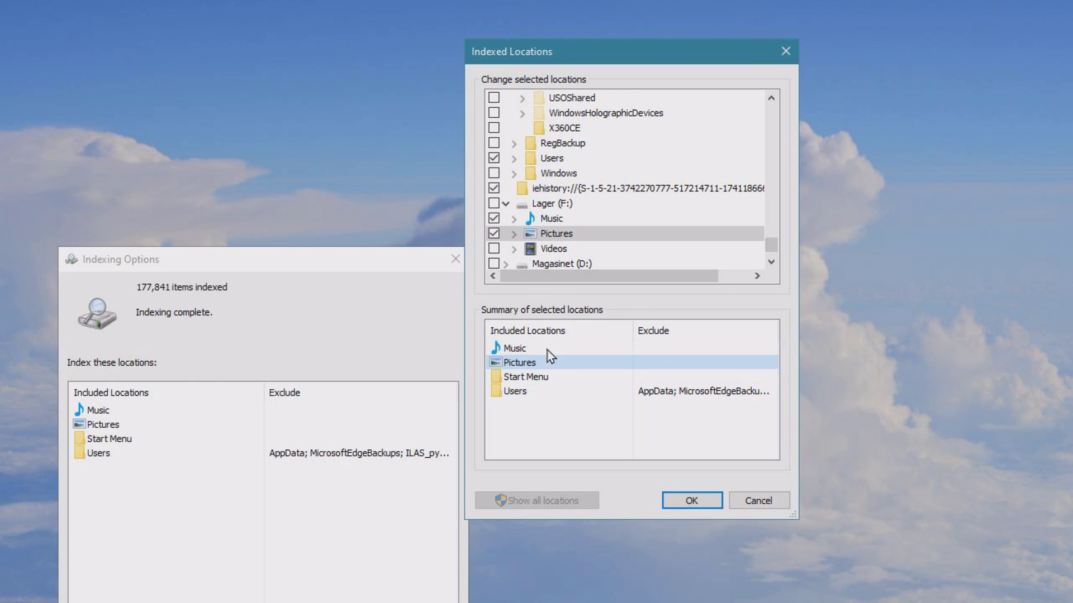
{"action": "left_click", "coordinate": [494, 235]}
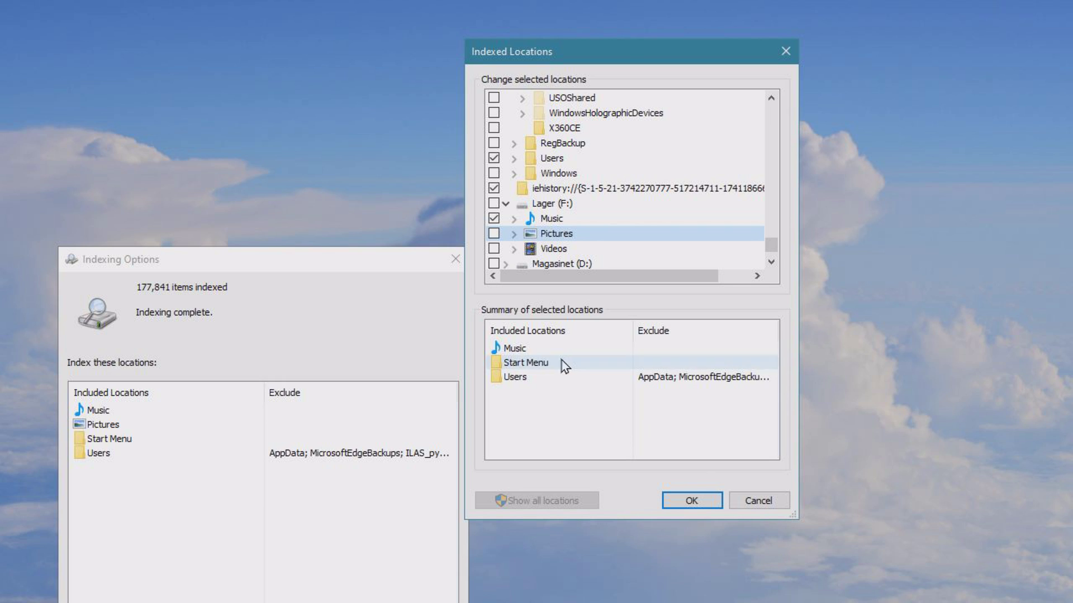
{"action": "left_click", "coordinate": [509, 348]}
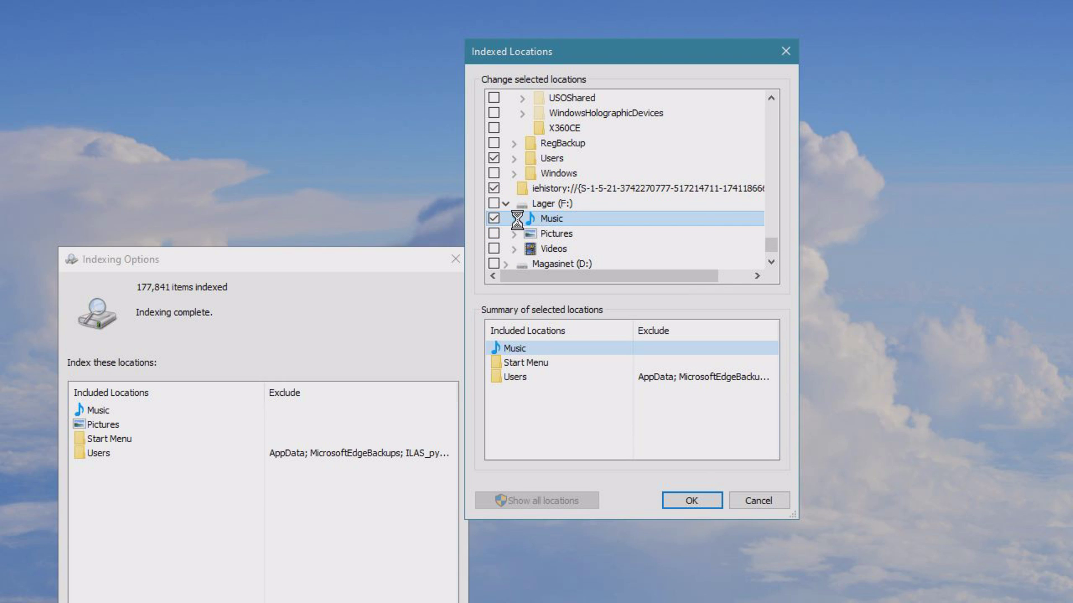
{"action": "left_click", "coordinate": [696, 501]}
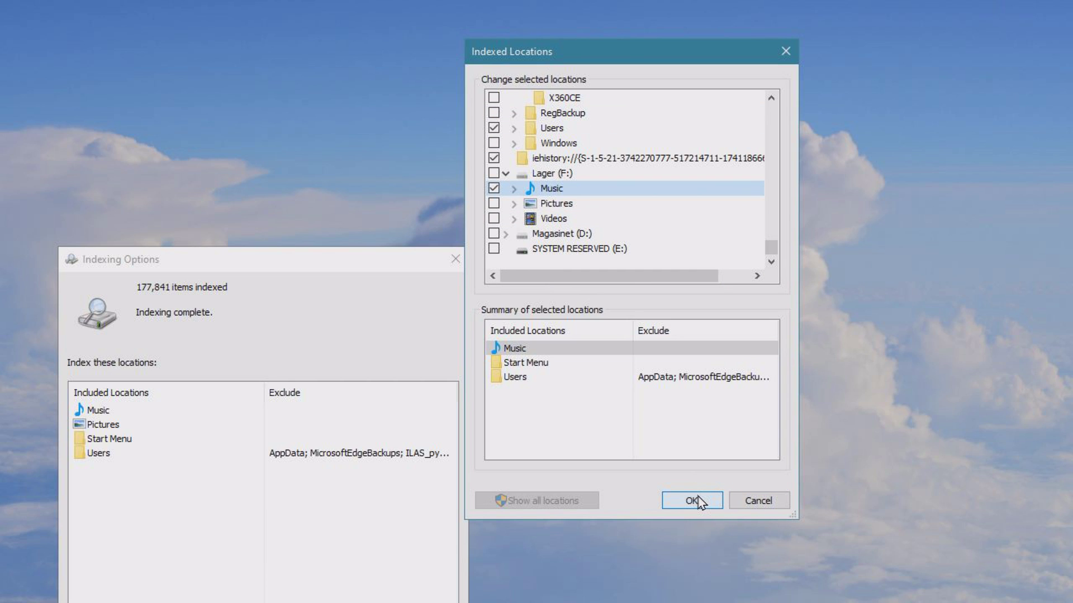
{"action": "left_click", "coordinate": [705, 502]}
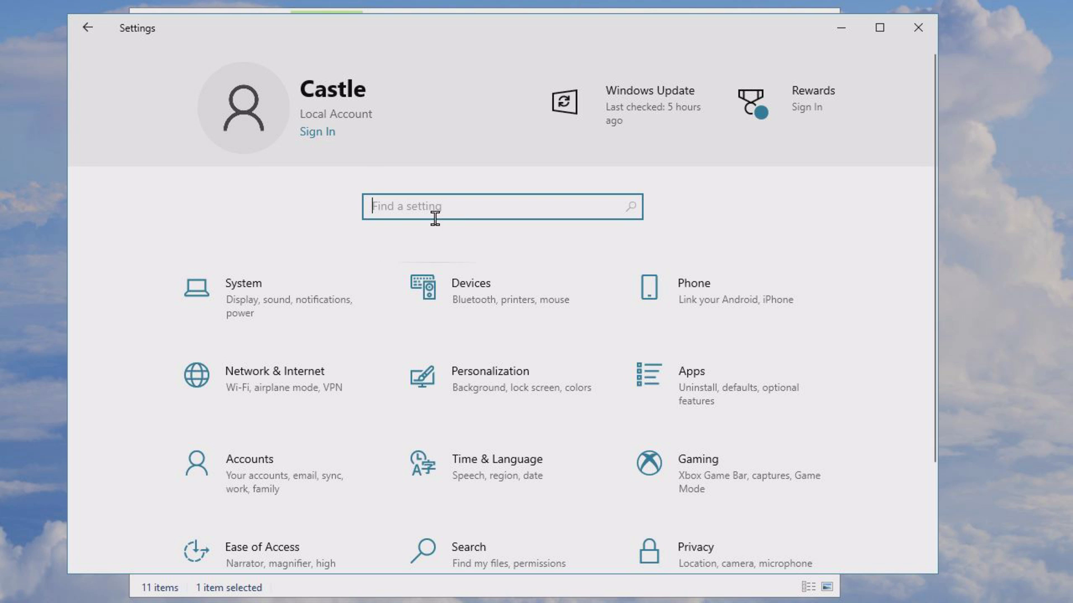
Find 'windows search' in Settings and scroll the Searching Windows page showing 167,555 items and excluded F:\Bilder\
{"action": "type", "text": "windows s"}
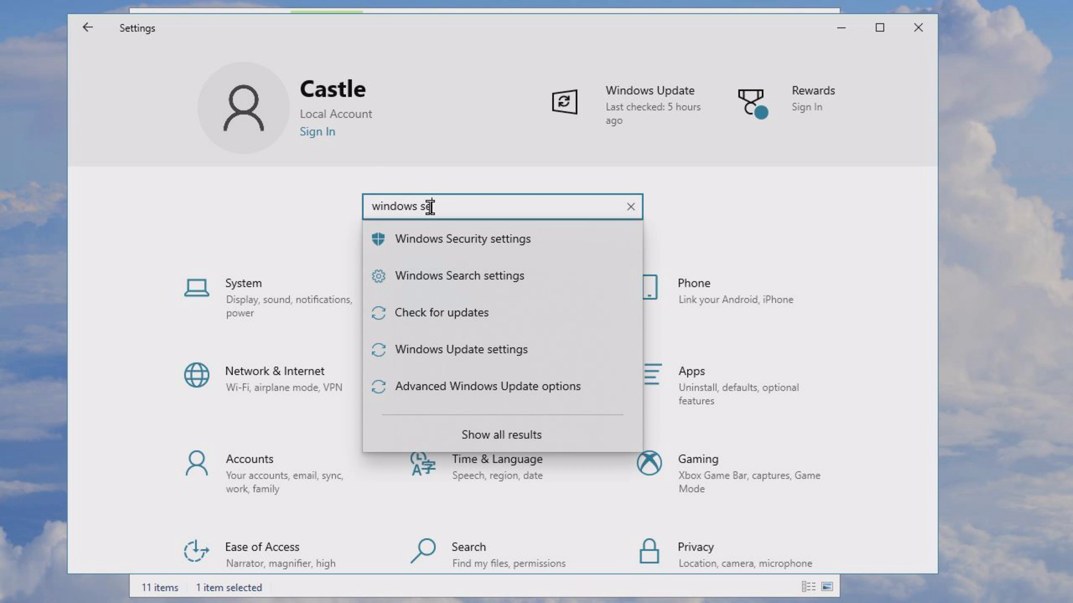
{"action": "type", "text": "e"}
{"action": "left_click", "coordinate": [492, 275]}
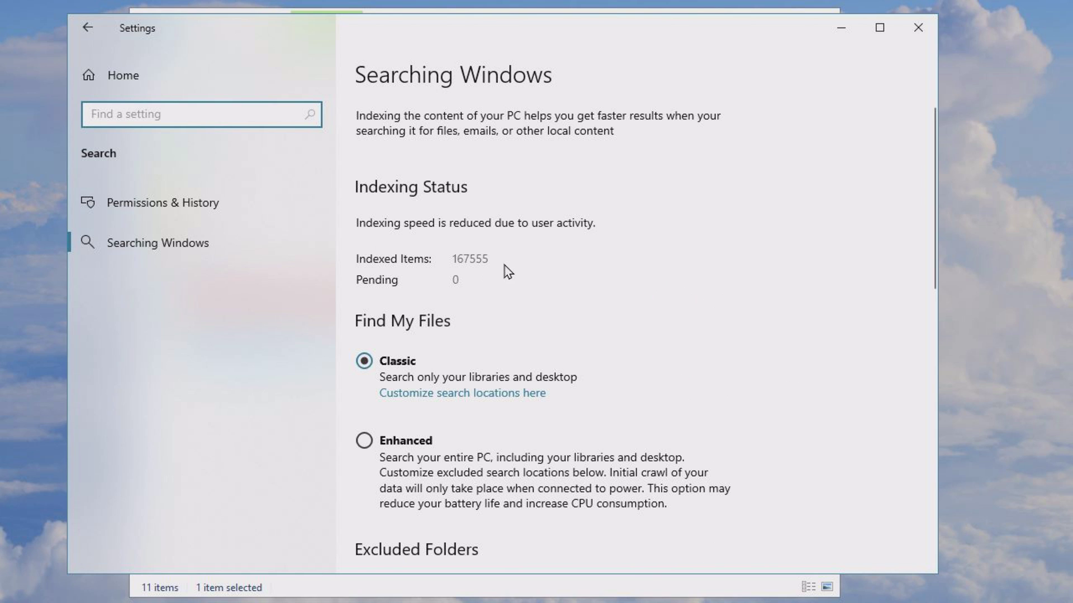
{"action": "scroll", "coordinate": [555, 209], "scroll_direction": "down", "scroll_amount": 10}
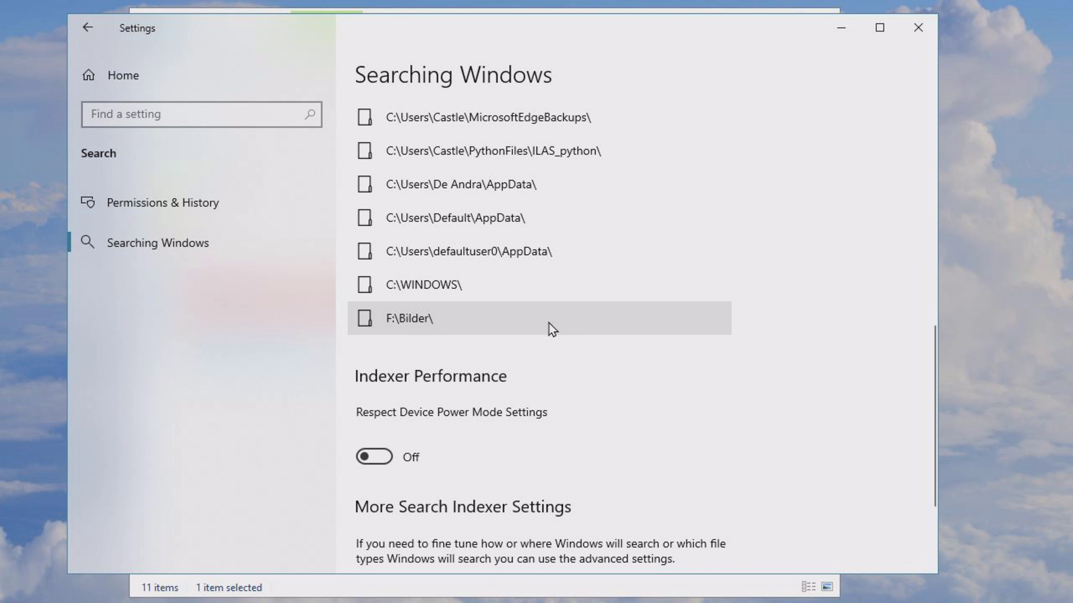
{"action": "scroll", "coordinate": [595, 312], "scroll_direction": "down", "scroll_amount": 3}
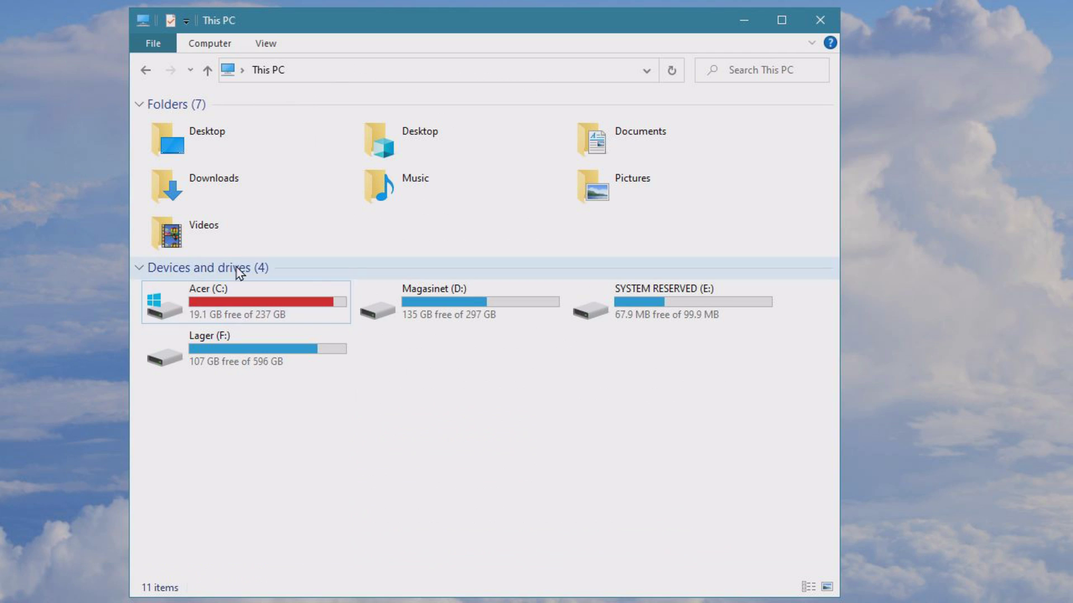
In Magasinet (D:) properties, leave file contents indexing turned off and close without applying
{"action": "right_click", "coordinate": [432, 300]}
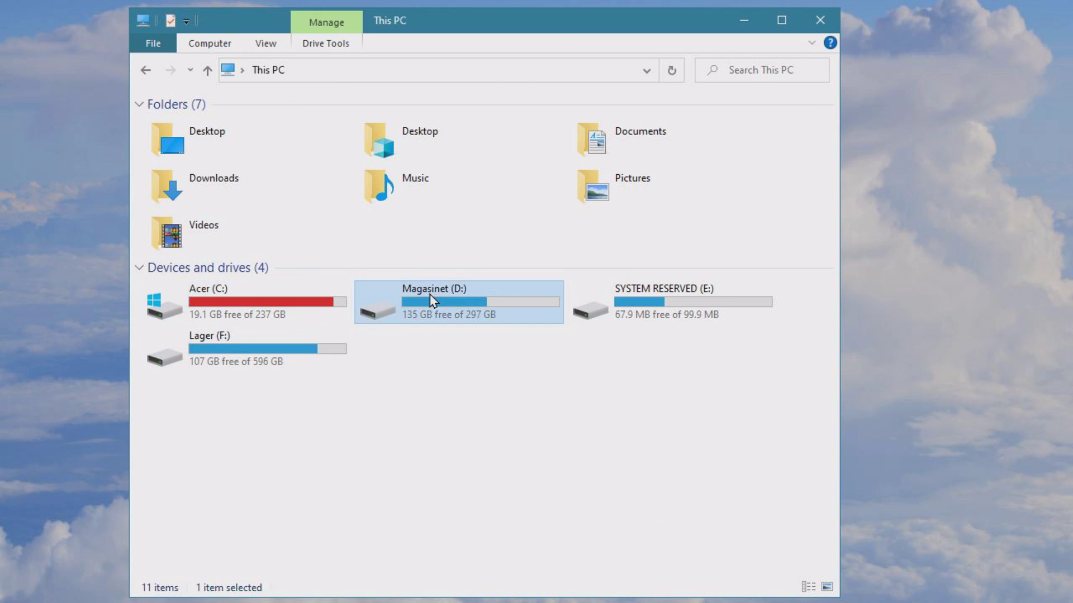
{"action": "left_click", "coordinate": [481, 280]}
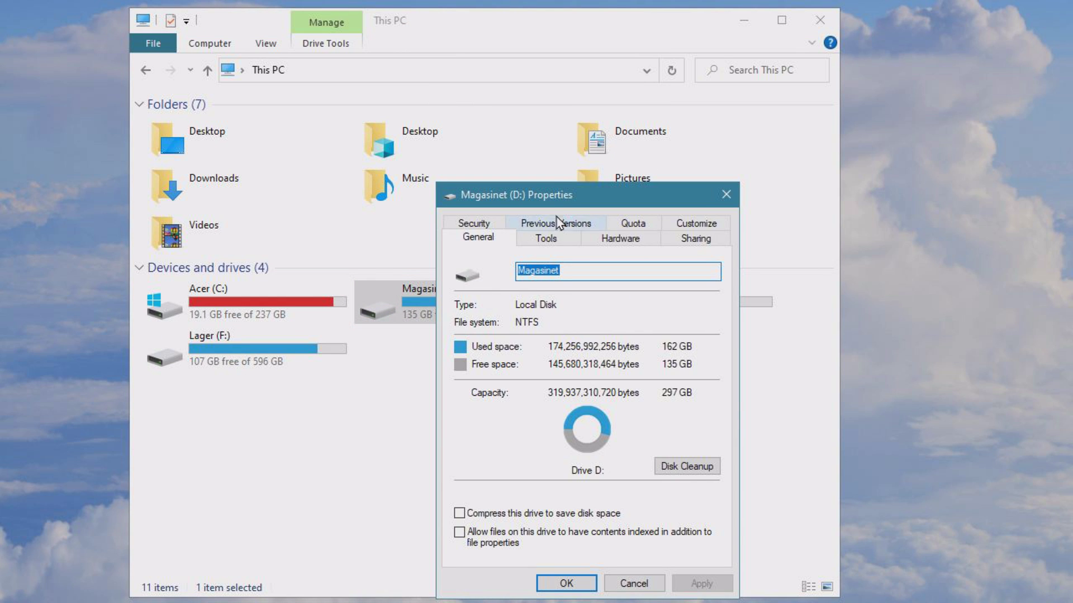
{"action": "left_click_drag", "start_coordinate": [570, 198], "coordinate": [503, 114]}
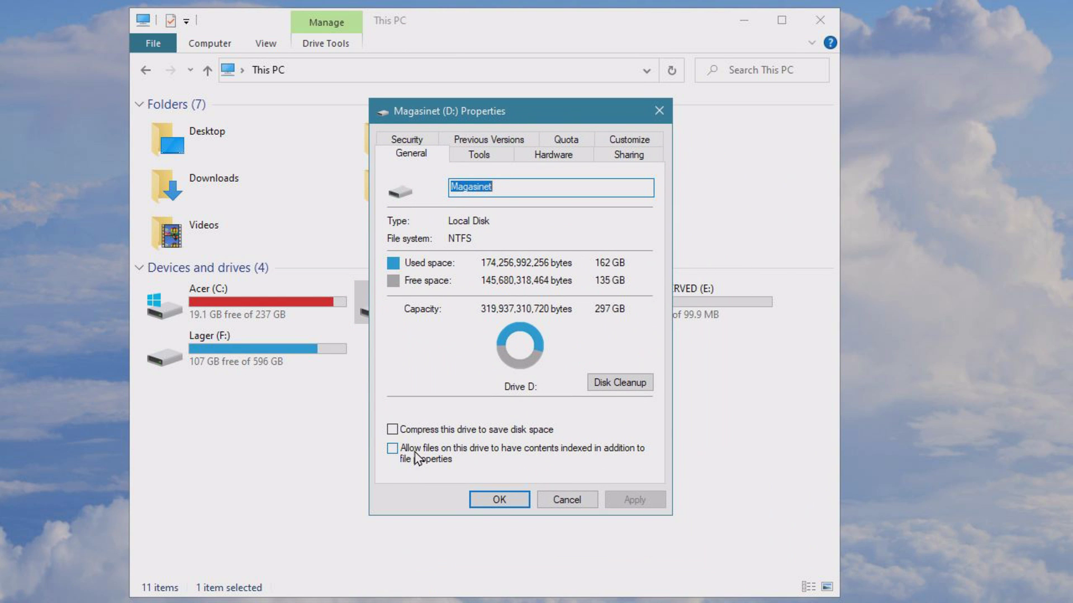
{"action": "left_click", "coordinate": [435, 453]}
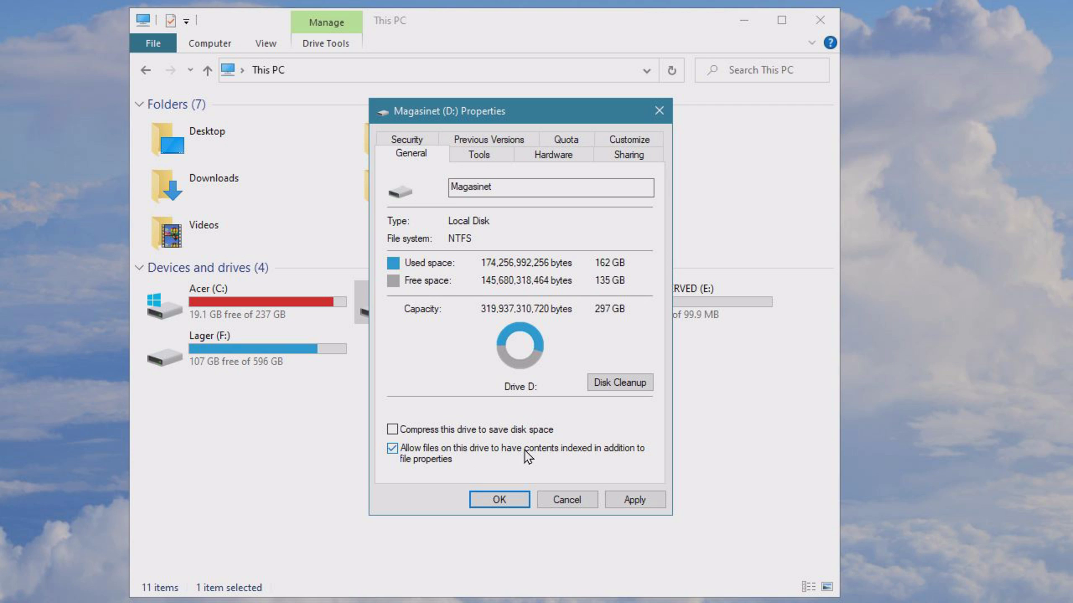
{"action": "left_click", "coordinate": [425, 450]}
{"action": "left_click", "coordinate": [658, 111]}
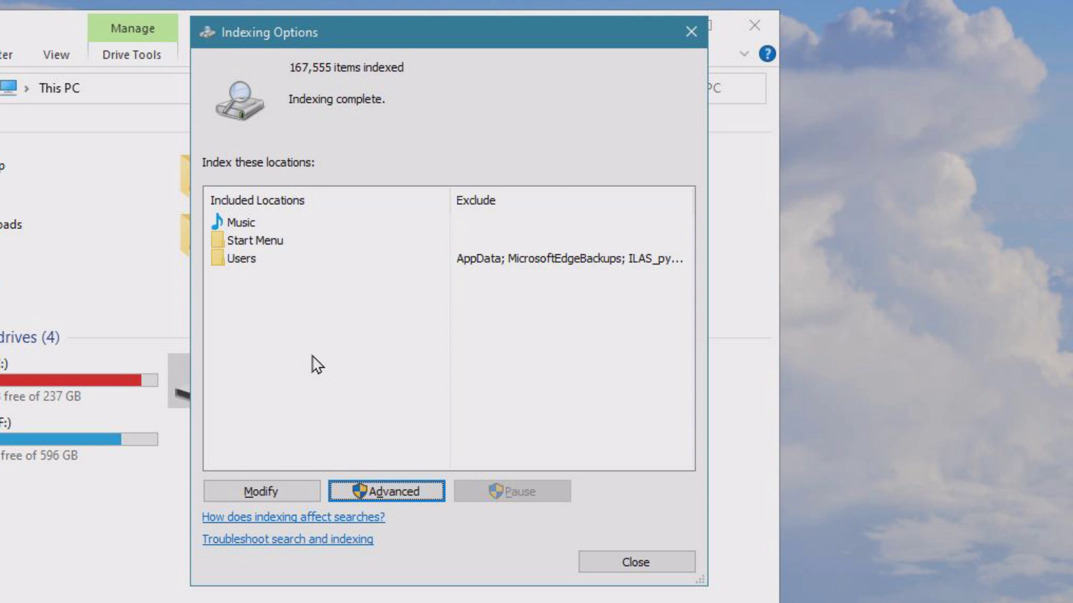
Rebuild the search index from Advanced Options and confirm the rebuild
{"action": "left_click", "coordinate": [387, 492]}
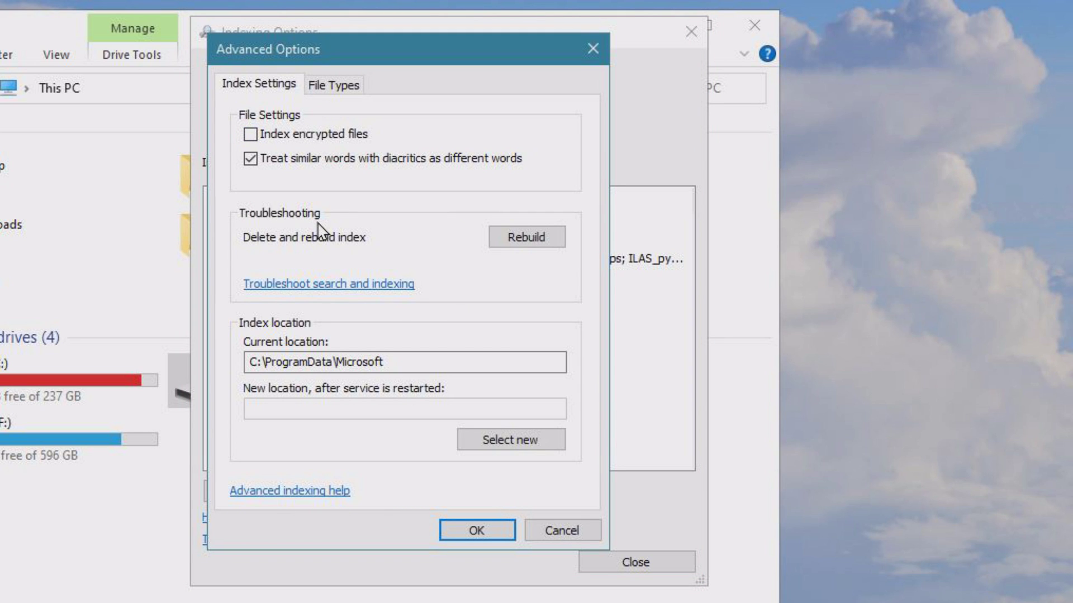
{"action": "left_click", "coordinate": [539, 245]}
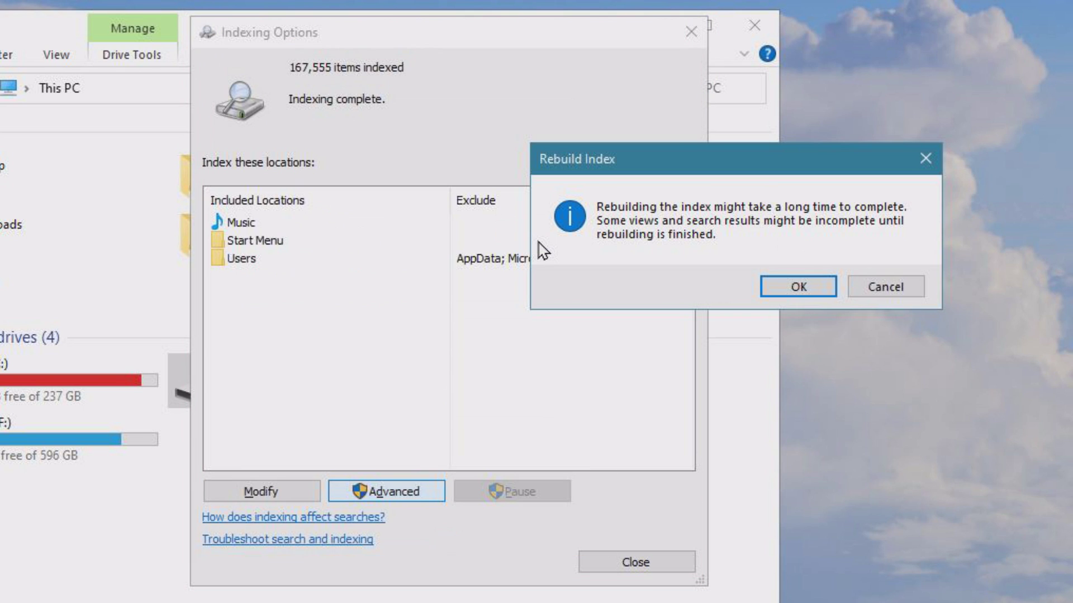
{"action": "left_click", "coordinate": [805, 287]}
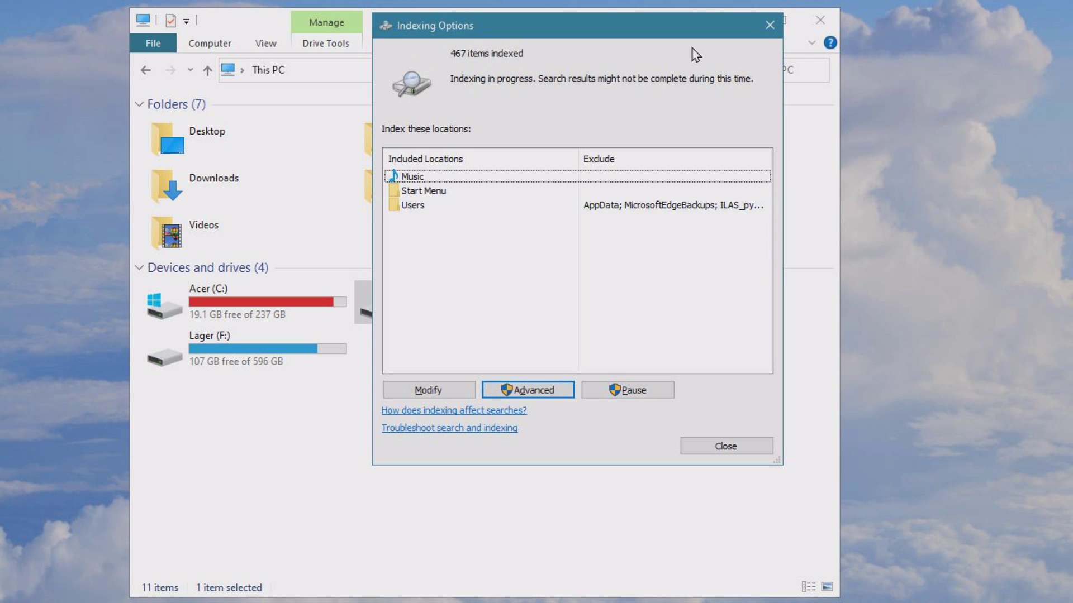
Close Indexing Options and deselect the drive in the This PC window
{"action": "left_click", "coordinate": [770, 24]}
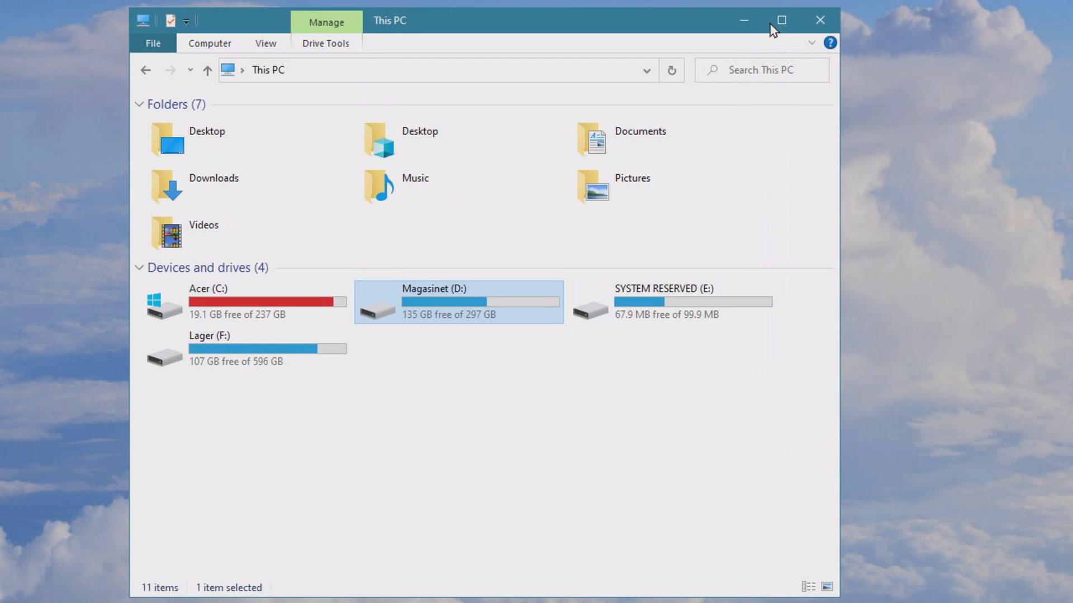
{"action": "left_click", "coordinate": [587, 502]}
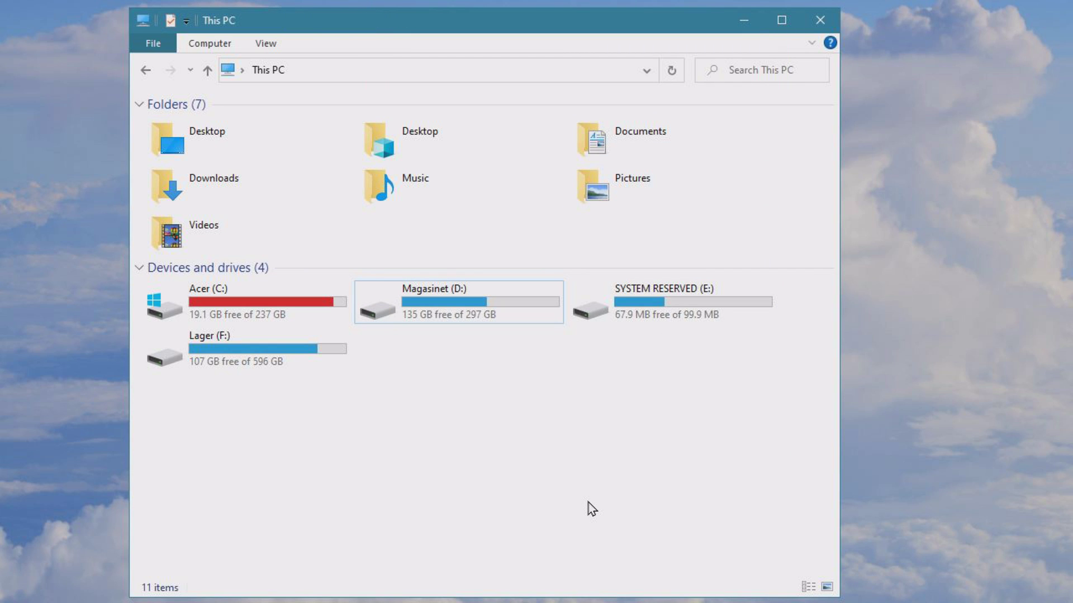